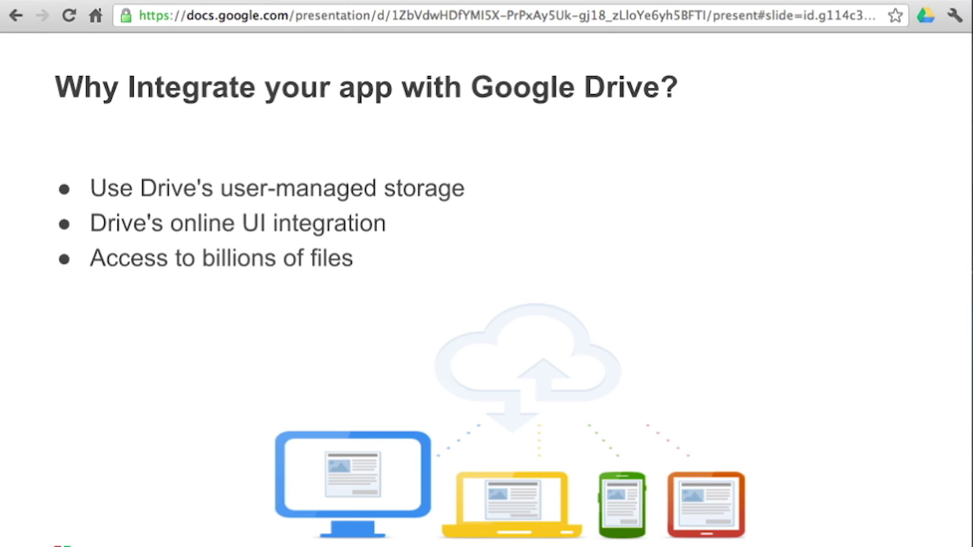
# Step: Play the next animation on the Drive integration slide to reveal the online text editor example
pyautogui.click(545, 162)
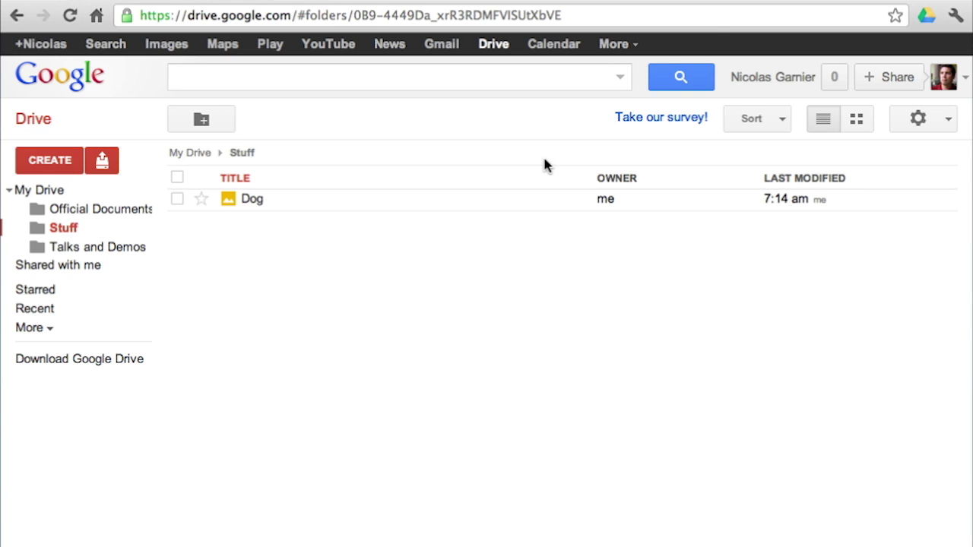
# Step: Bring up the Dog image's actions in the Stuff folder to open it with CloudPaint
pyautogui.rightClick(254, 205)
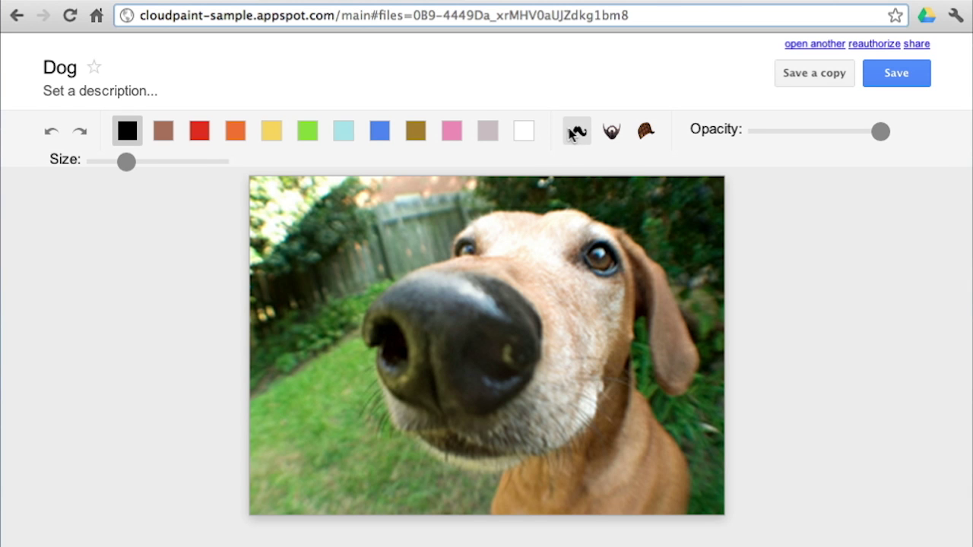
# Step: Stamp a black mustache under the dog's nose, save the image, and close CloudPaint
pyautogui.click(577, 133)
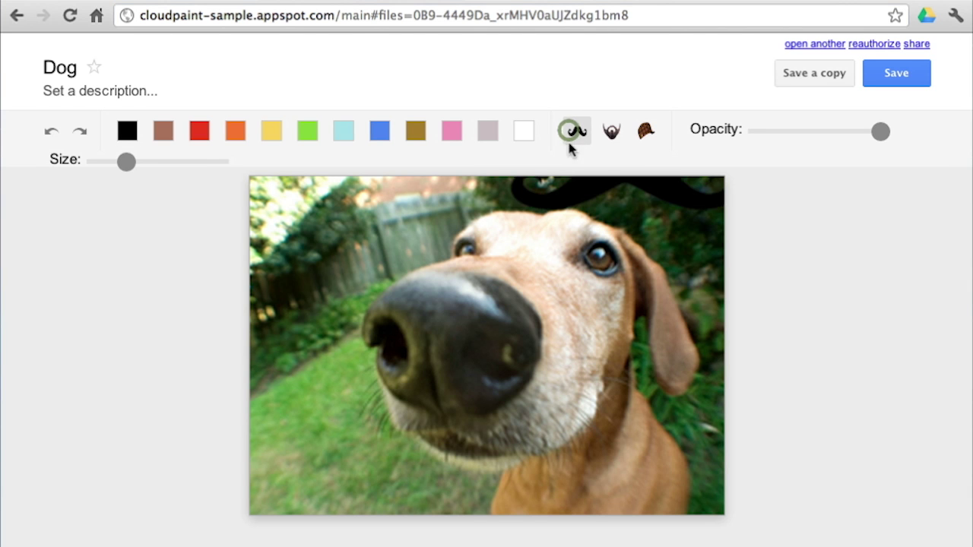
pyautogui.click(447, 430)
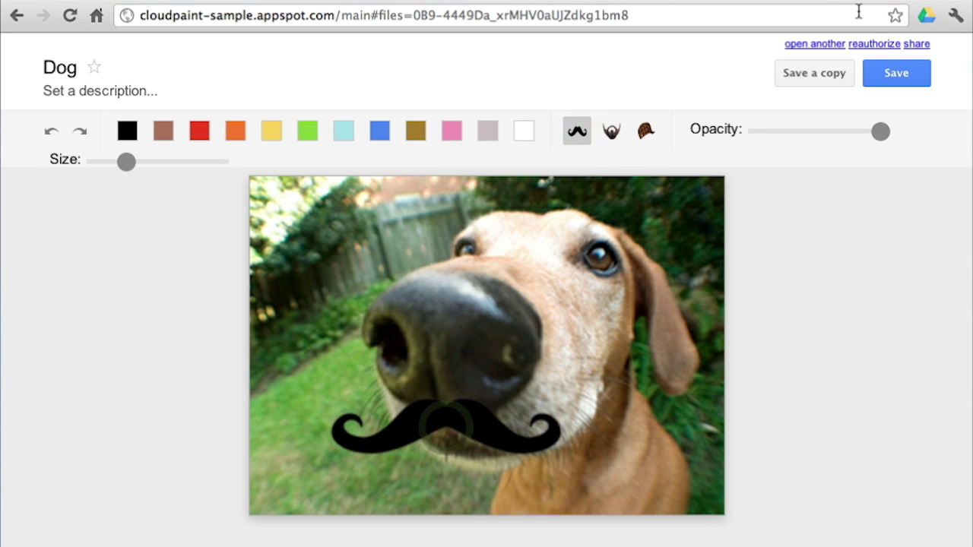
pyautogui.click(889, 79)
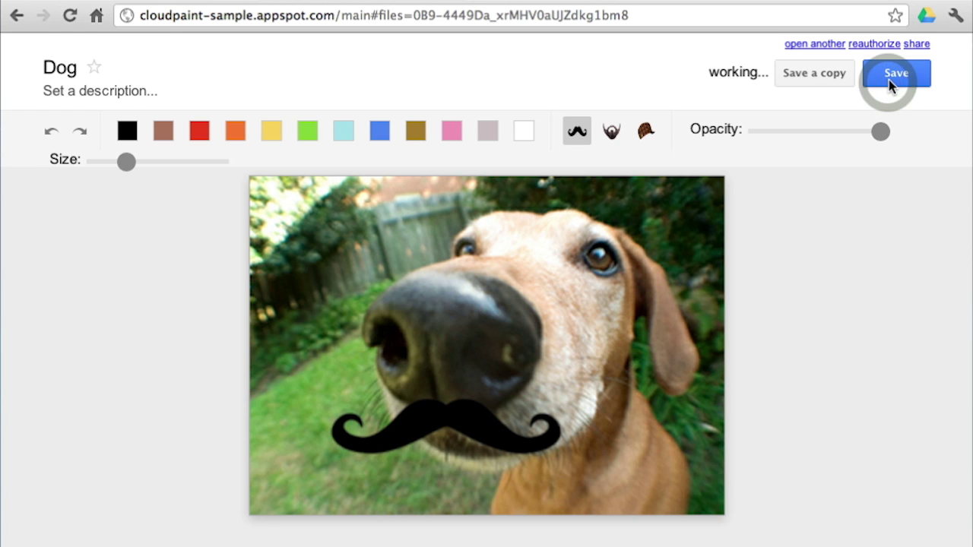
pyautogui.click(449, 2)
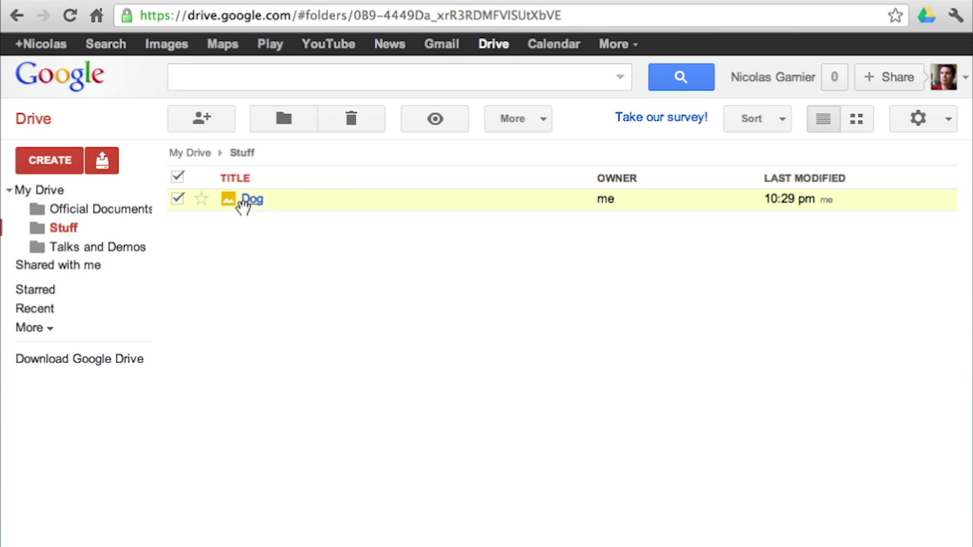
# Step: Preview the mustached Dog image, then create a new CloudPaint file in Stuff
pyautogui.click(251, 200)
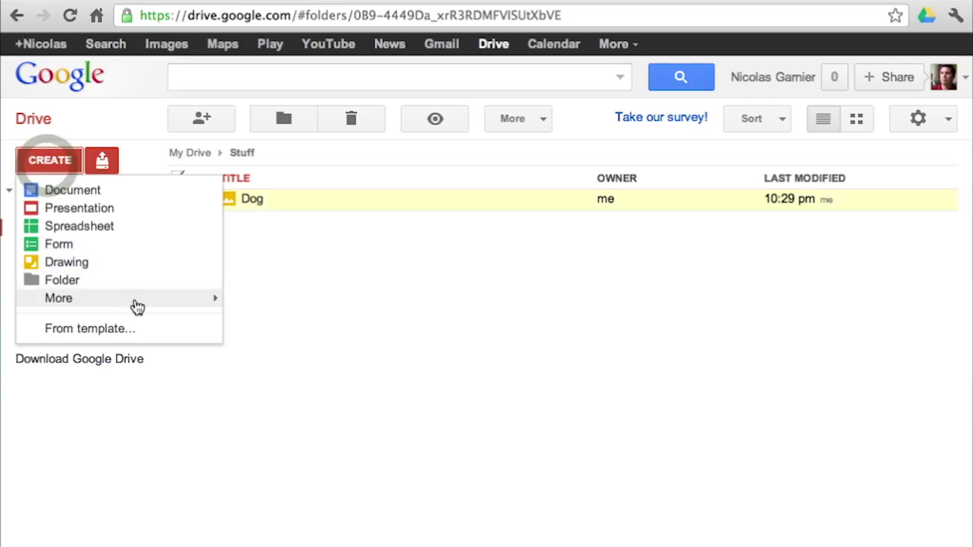
pyautogui.moveTo(59, 298)
pyautogui.click(259, 322)
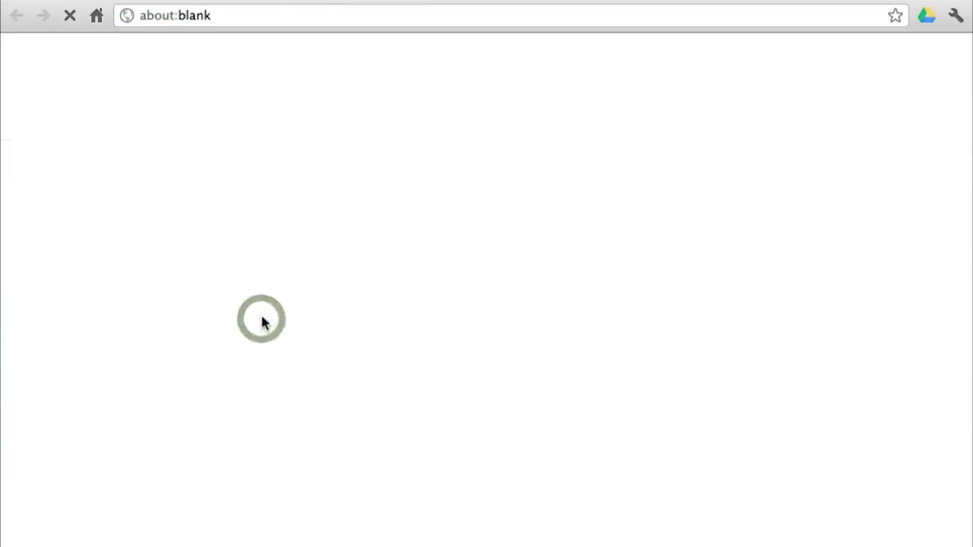
# Step: Rename the untitled image to MrPotato
pyautogui.click(75, 64)
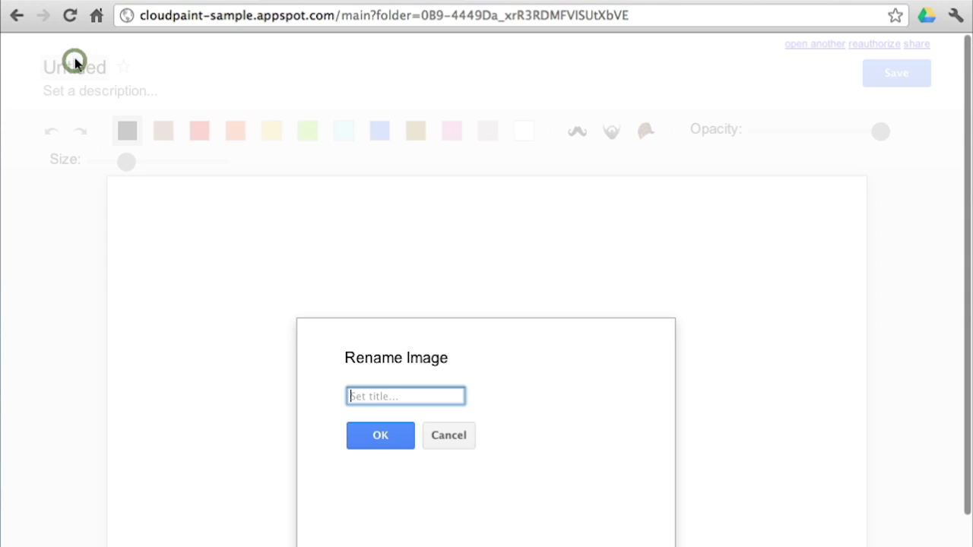
pyautogui.write('MrPota')
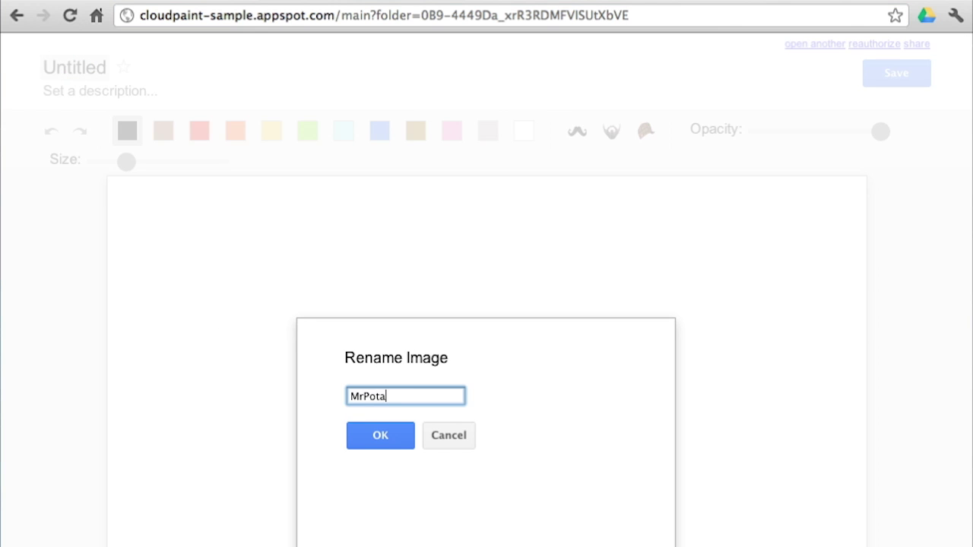
pyautogui.press('Return')
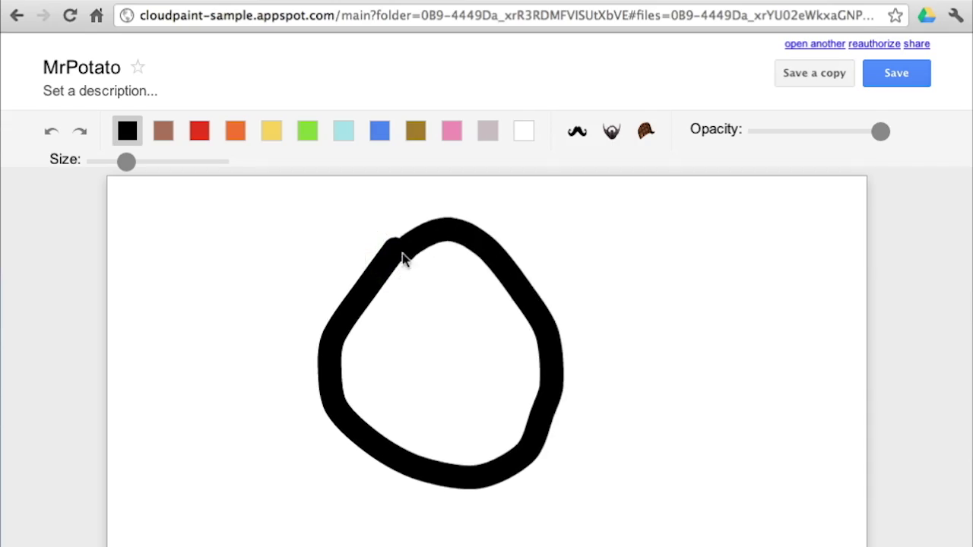
# Step: Add two eyes, a mustache stamp and a brown hat to the face, then save
pyautogui.click(424, 326)
pyautogui.click(490, 337)
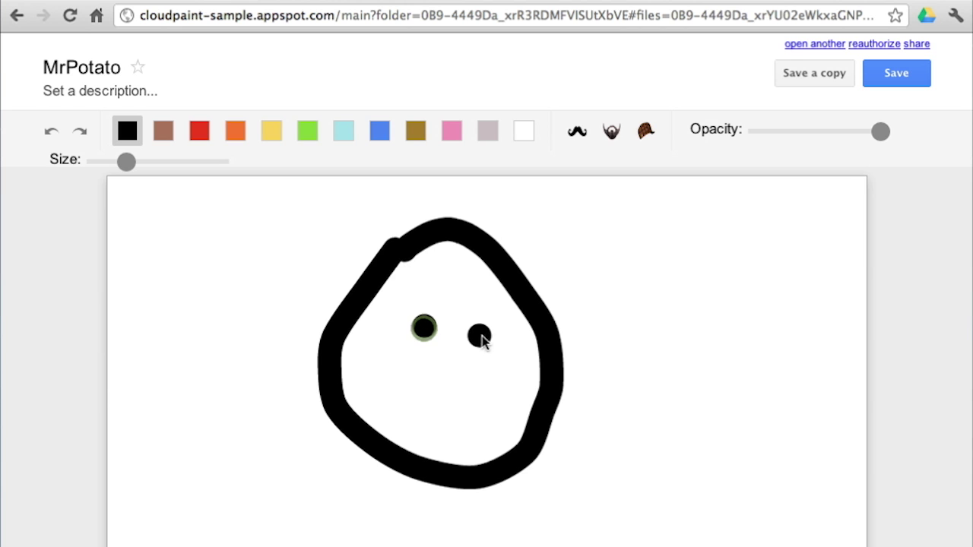
pyautogui.click(578, 134)
pyautogui.click(439, 405)
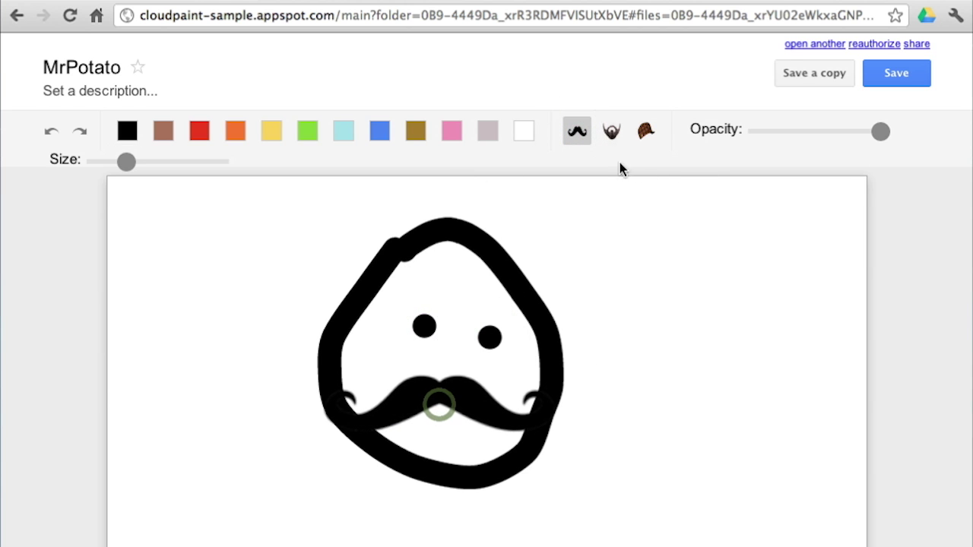
pyautogui.click(646, 132)
pyautogui.click(437, 241)
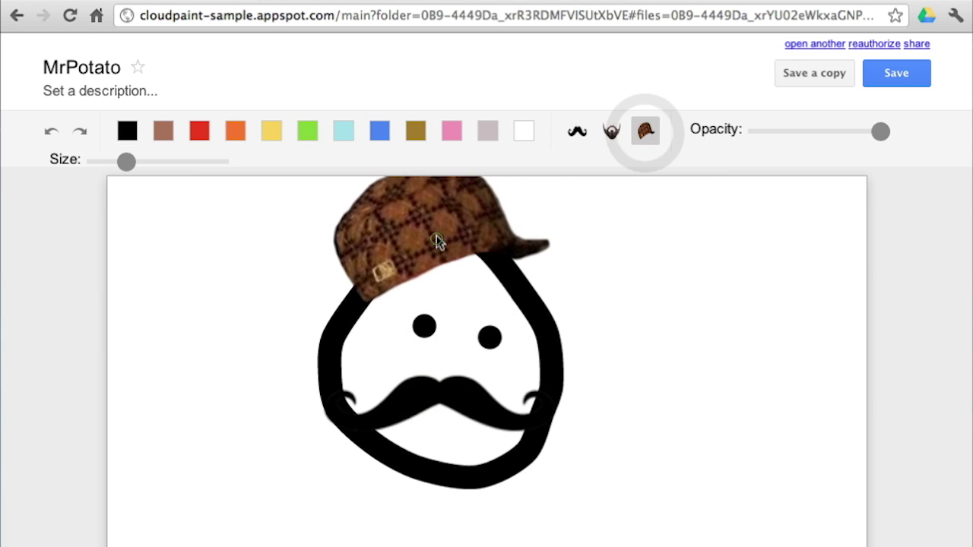
pyautogui.click(906, 79)
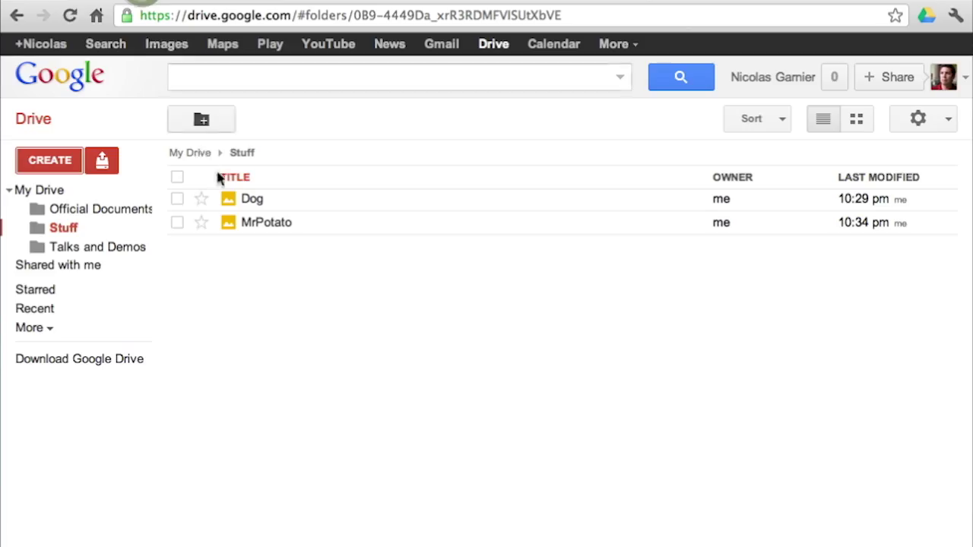
# Step: Open the saved MrPotato image from the Stuff folder
pyautogui.click(249, 225)
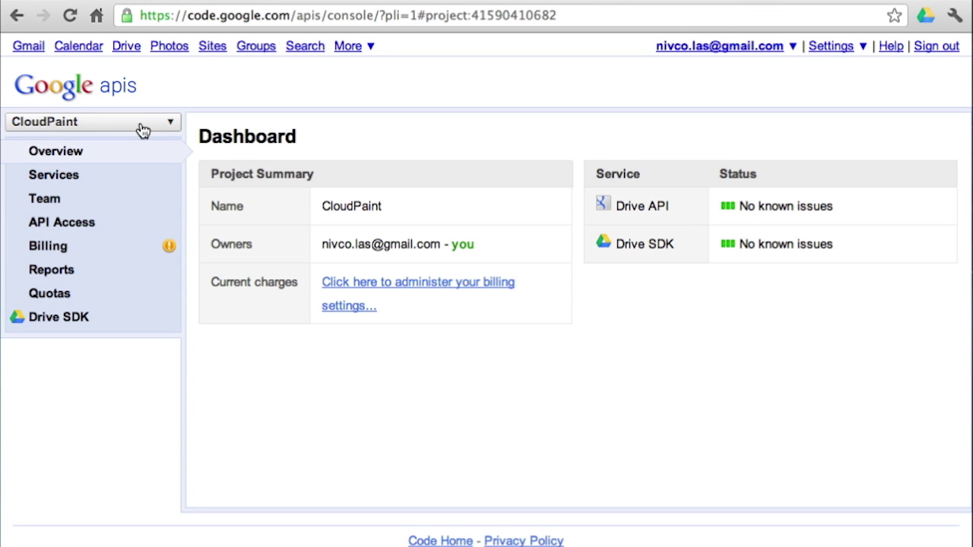
# Step: Create a new API project named DrEdit
pyautogui.click(142, 129)
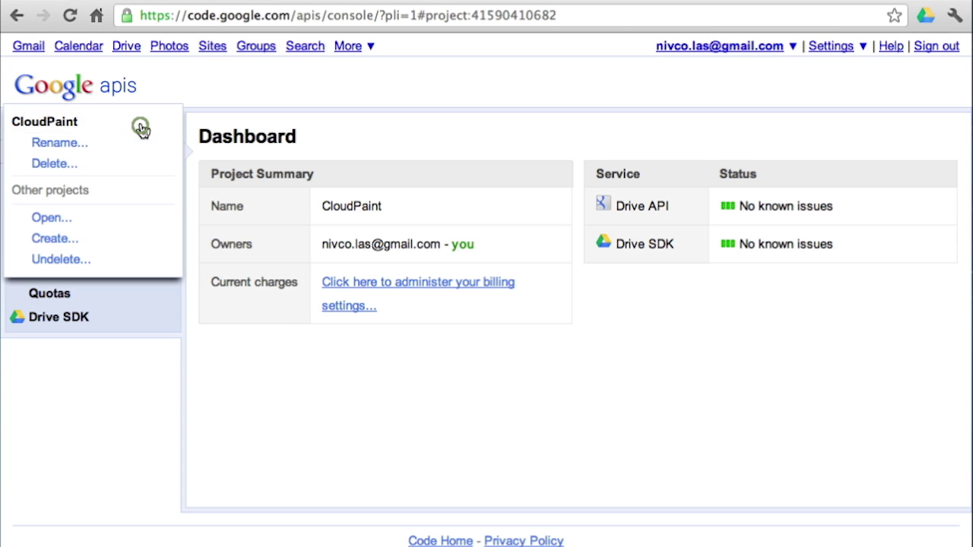
pyautogui.click(56, 238)
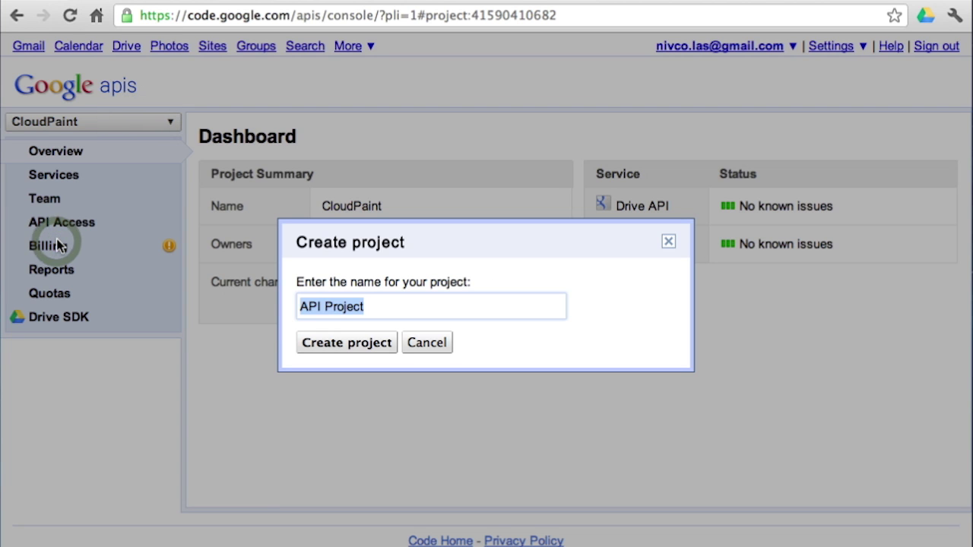
pyautogui.write('DrEdit')
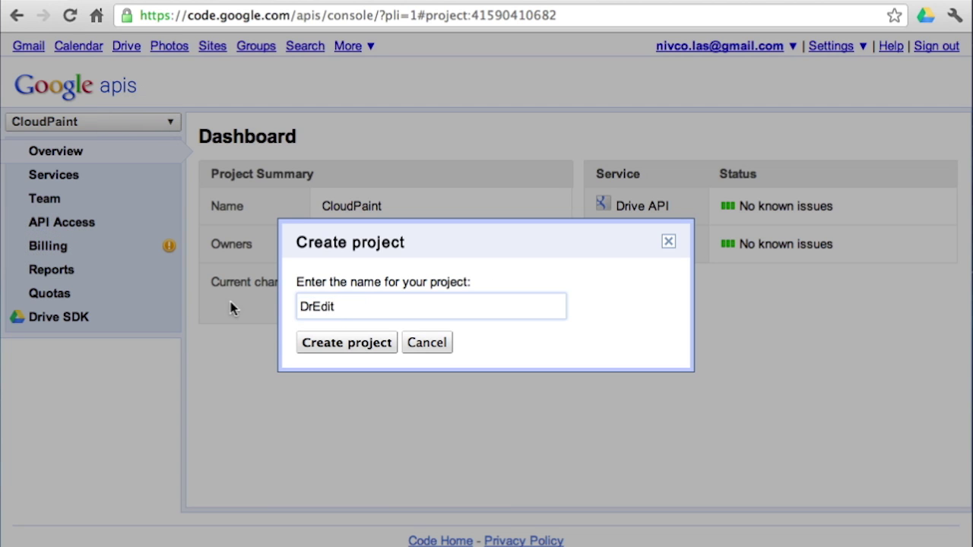
pyautogui.click(315, 342)
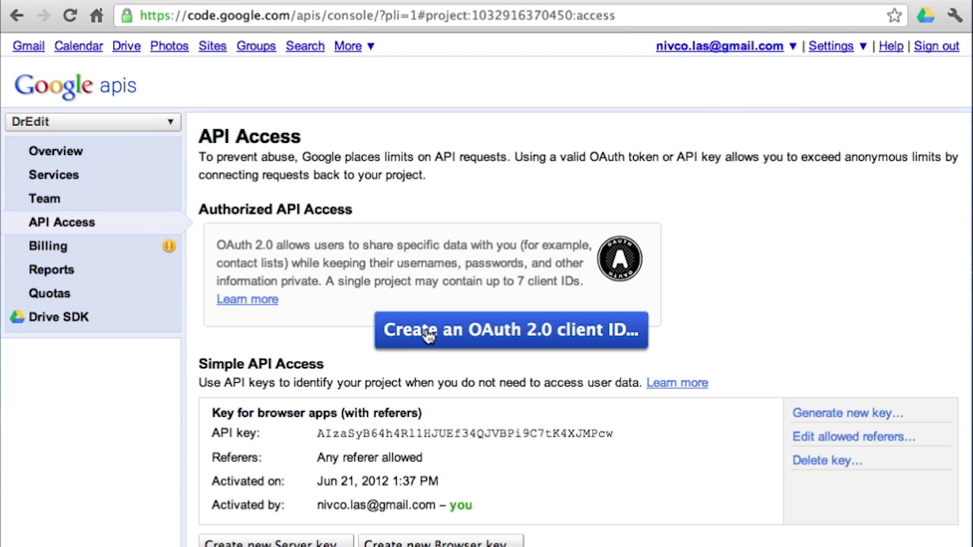
# Step: Create an OAuth 2.0 web client ID with product name DrEdit and hostname dredit-sample.appspot.com
pyautogui.click(428, 337)
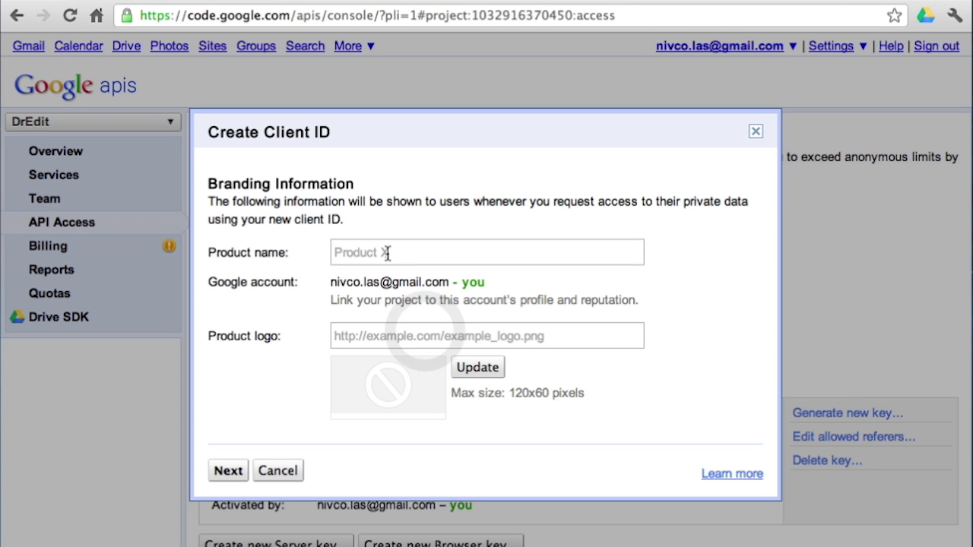
pyautogui.click(387, 253)
pyautogui.write('DrEdit')
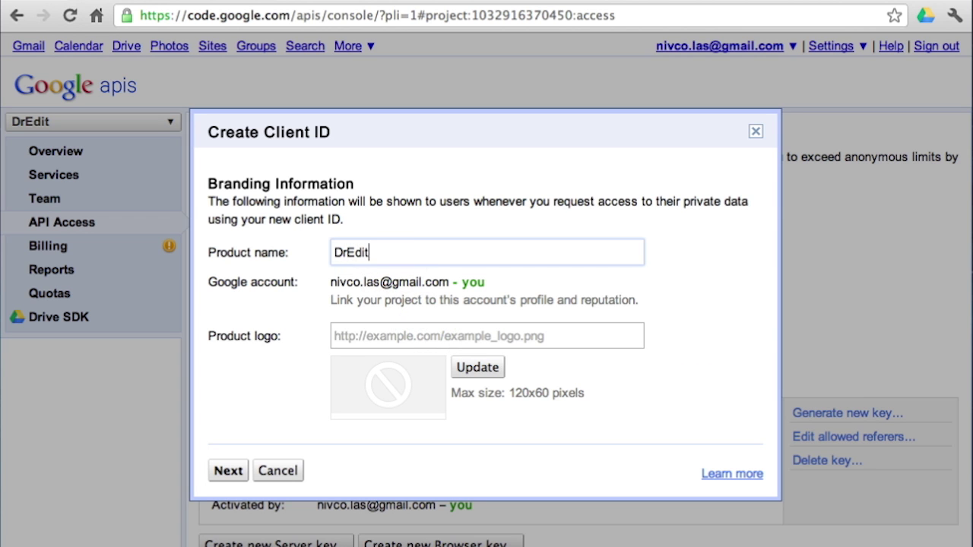
pyautogui.click(229, 471)
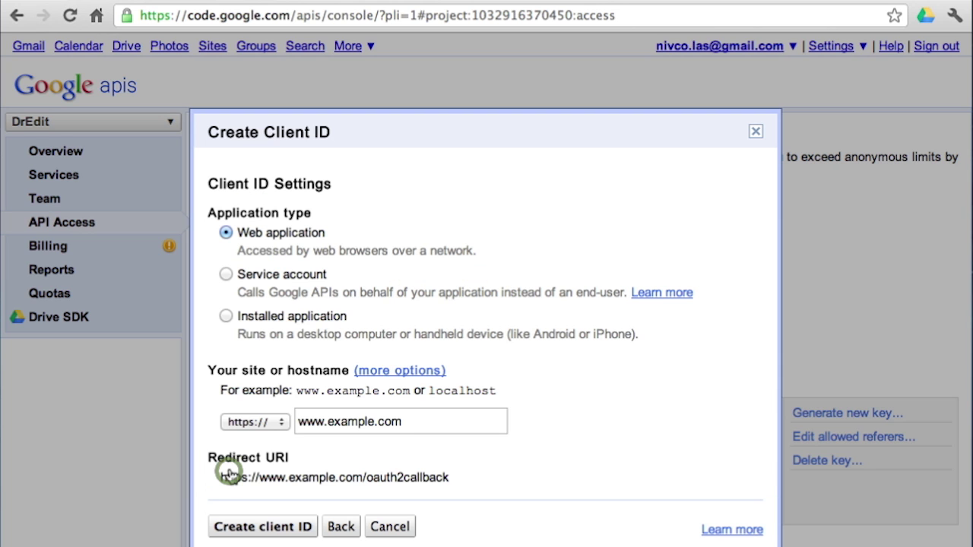
pyautogui.tripleClick(347, 413)
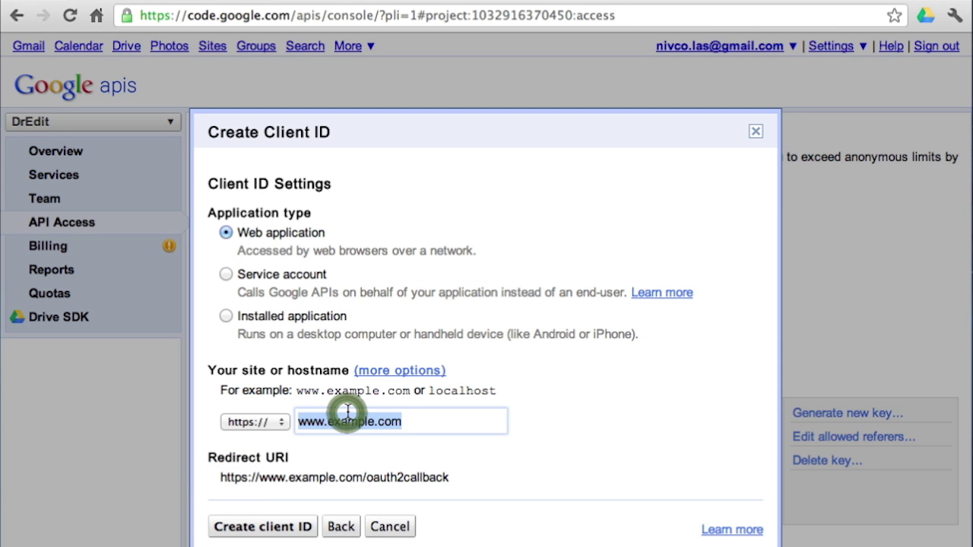
pyautogui.write('dredit-sample.app')
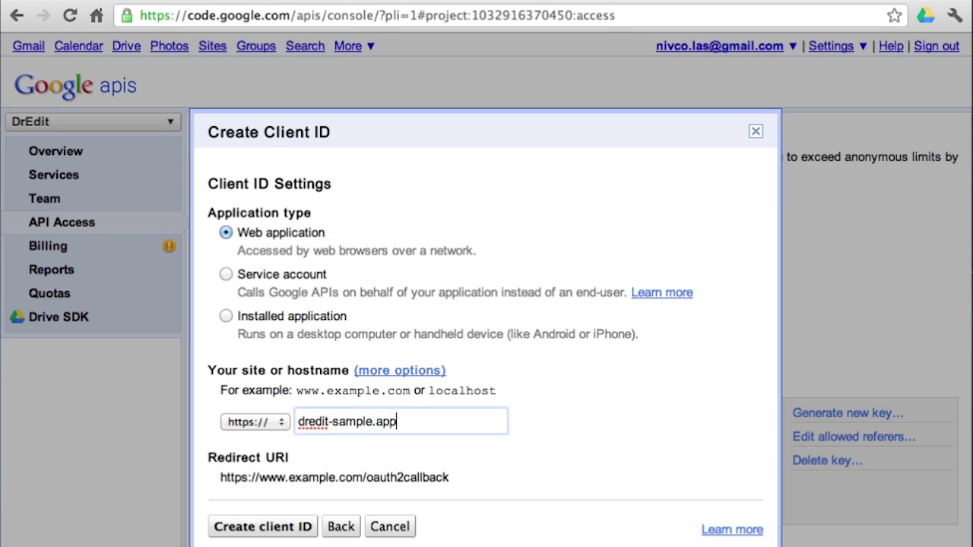
pyautogui.write('spot.com')
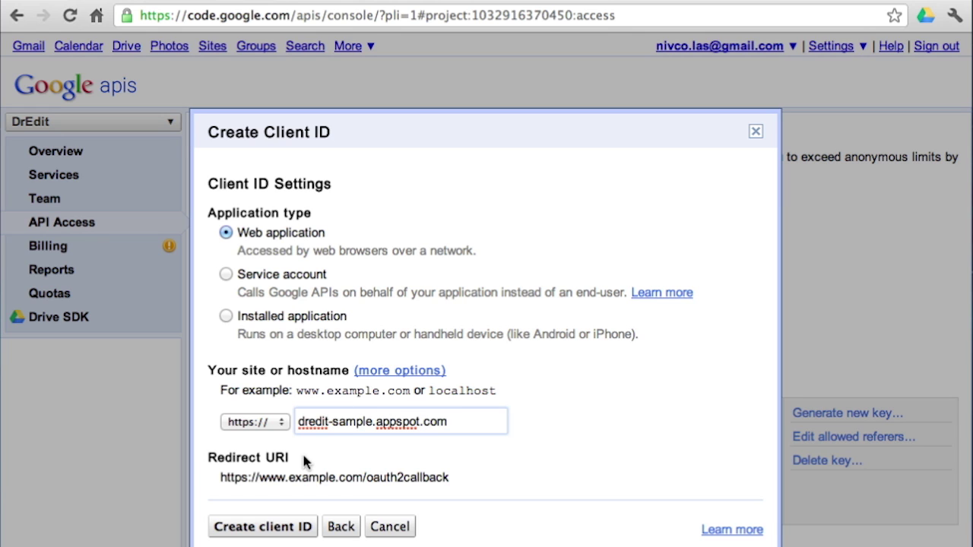
pyautogui.click(283, 529)
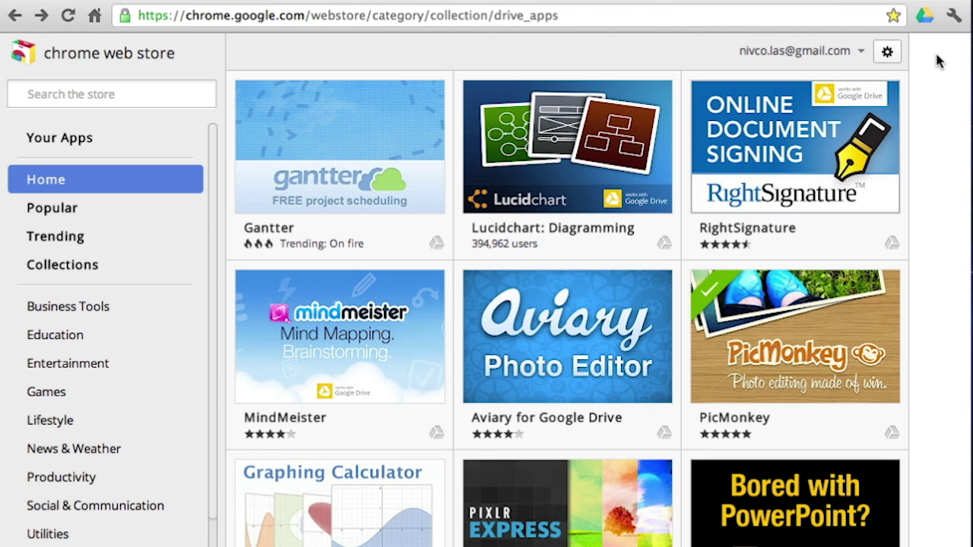
# Step: Go to the Chrome Web Store Developer Dashboard from the settings gear
pyautogui.click(886, 53)
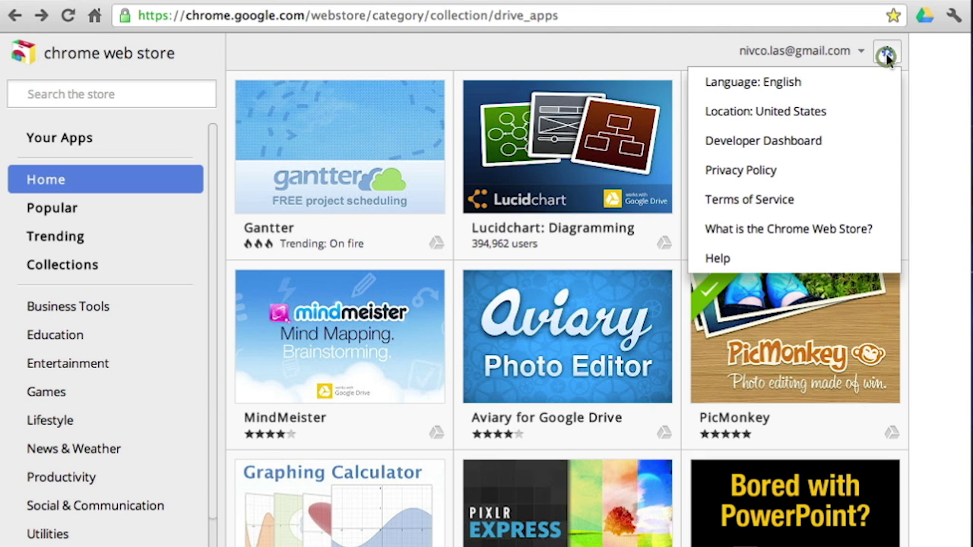
pyautogui.click(839, 143)
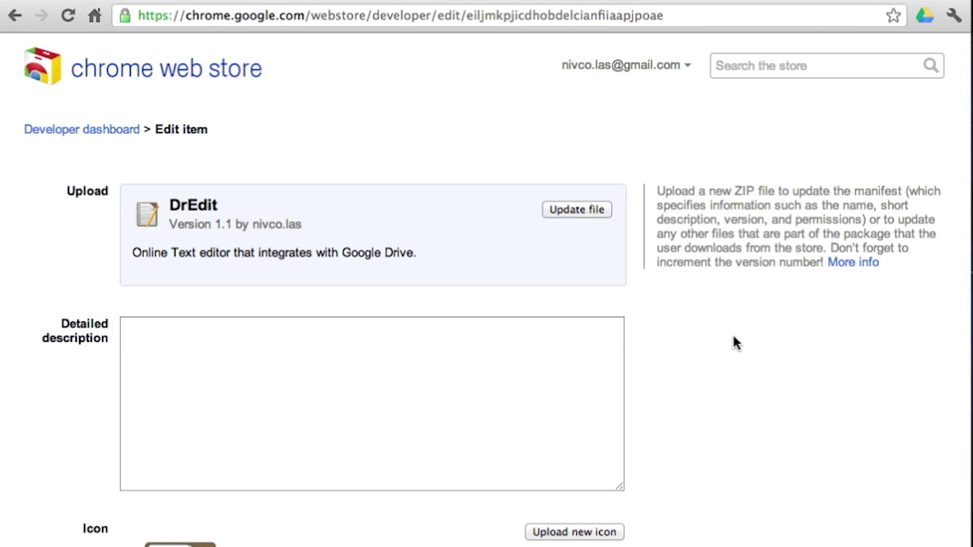
pyautogui.scroll(-10, 734, 342)
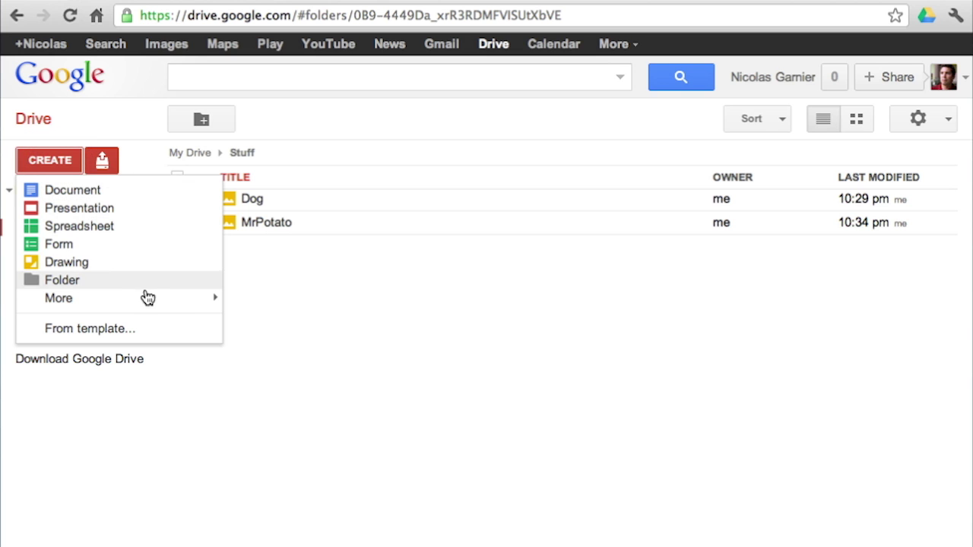
# Step: Choose DrEdit under CREATE > More to start a new DrEdit file
pyautogui.moveTo(59, 298)
pyautogui.click(271, 339)
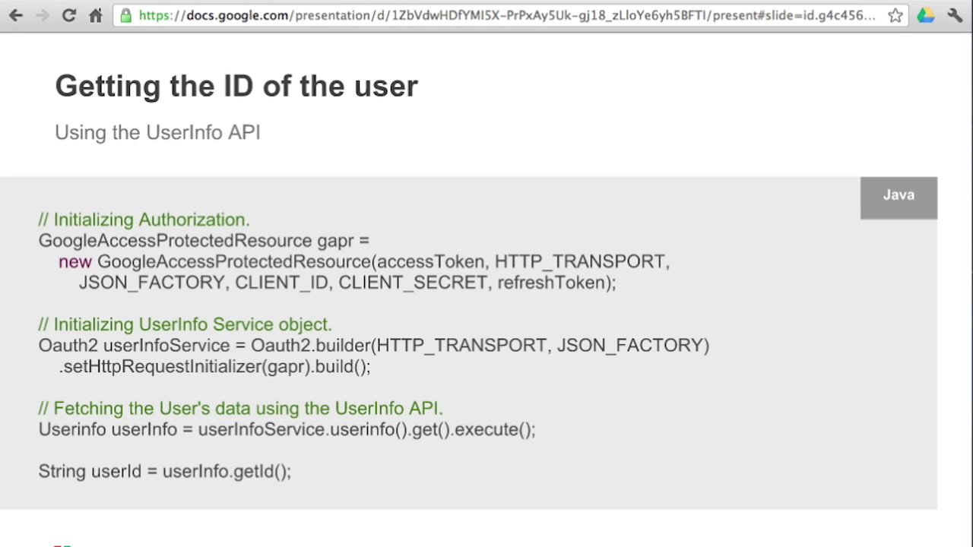
# Step: Advance one slide toward 'Saving tokens to the user session'
pyautogui.press('Right')
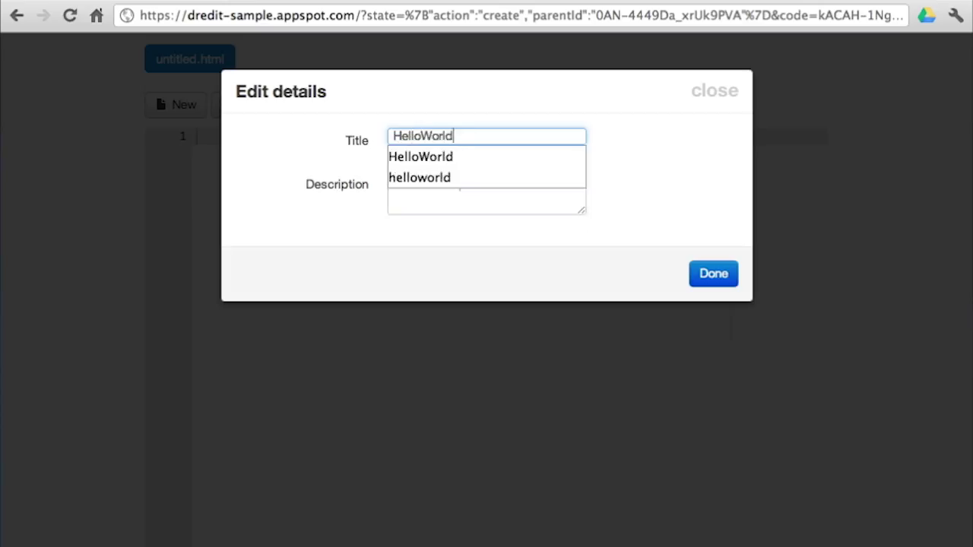
# Step: Enter HelloWorld as the title of the new untitled.html file in DrEdit
pyautogui.write('.t')
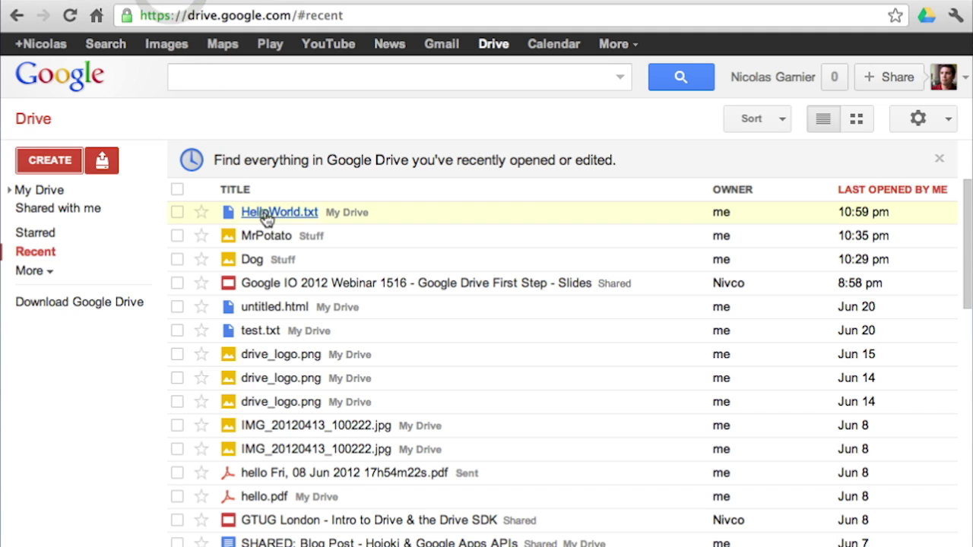
# Step: Open HelloWorld.txt from the Recent list in the Google Drive Viewer
pyautogui.click(265, 215)
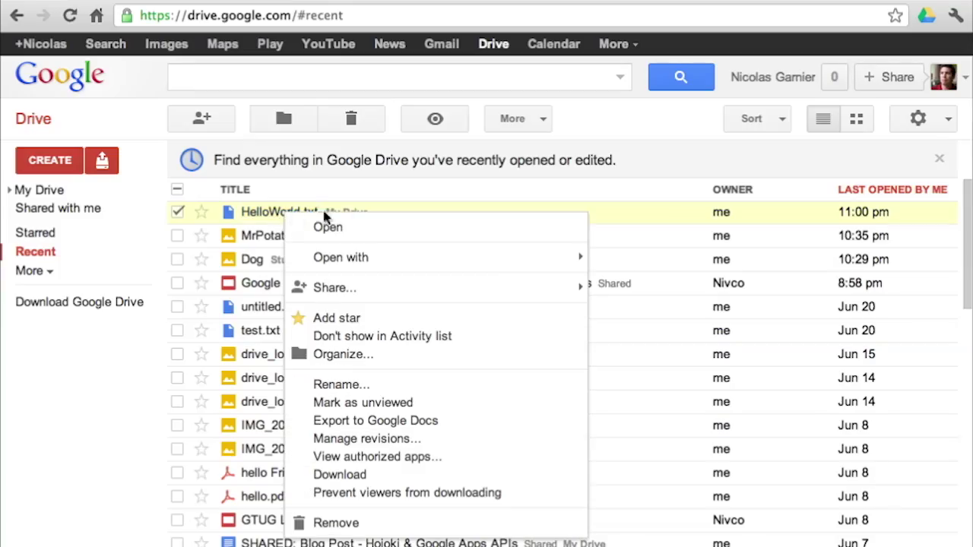
pyautogui.moveTo(340, 258)
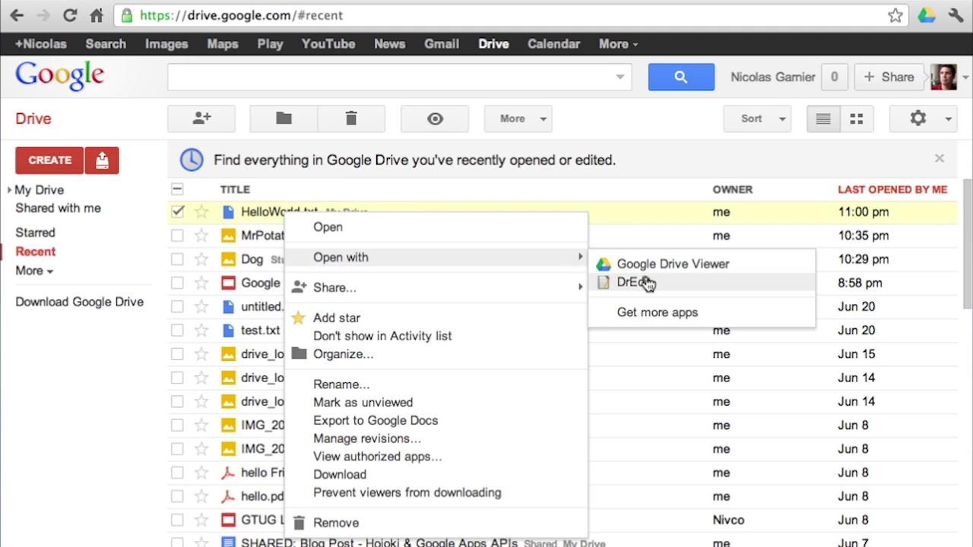
# Step: Choose DrEdit from the Open with menu for HelloWorld.txt
pyautogui.click(646, 282)
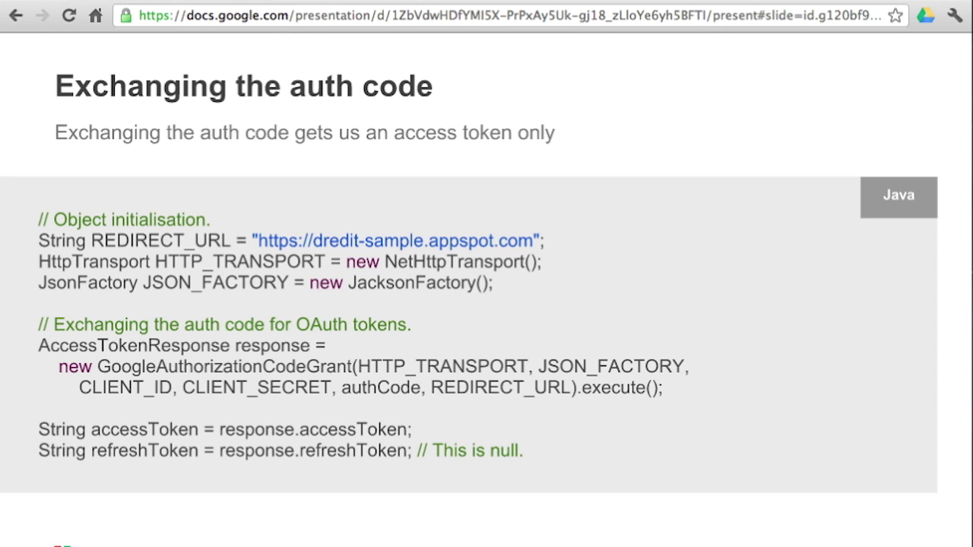
# Step: Advance two slides, past the user ID slide to the refresh token slide
pyautogui.press('Right')
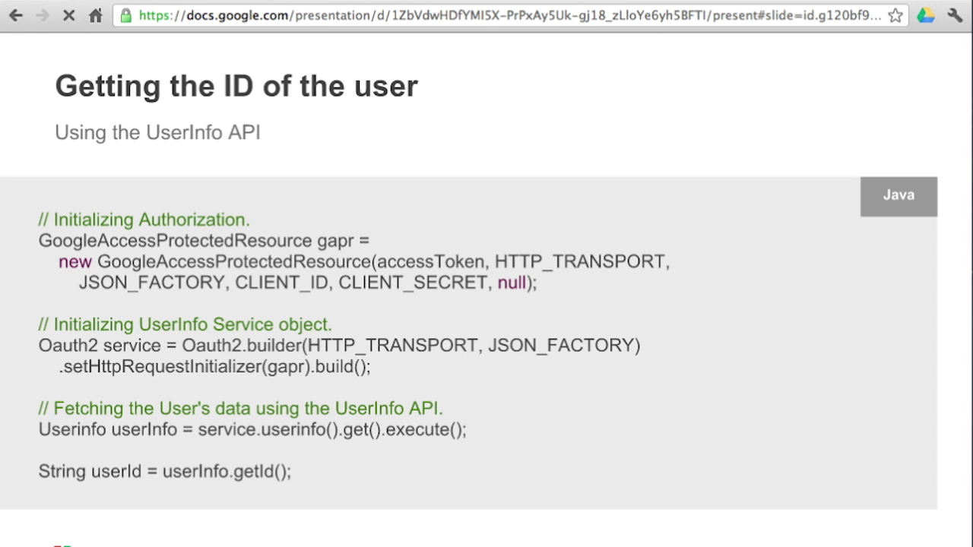
pyautogui.press('Right')
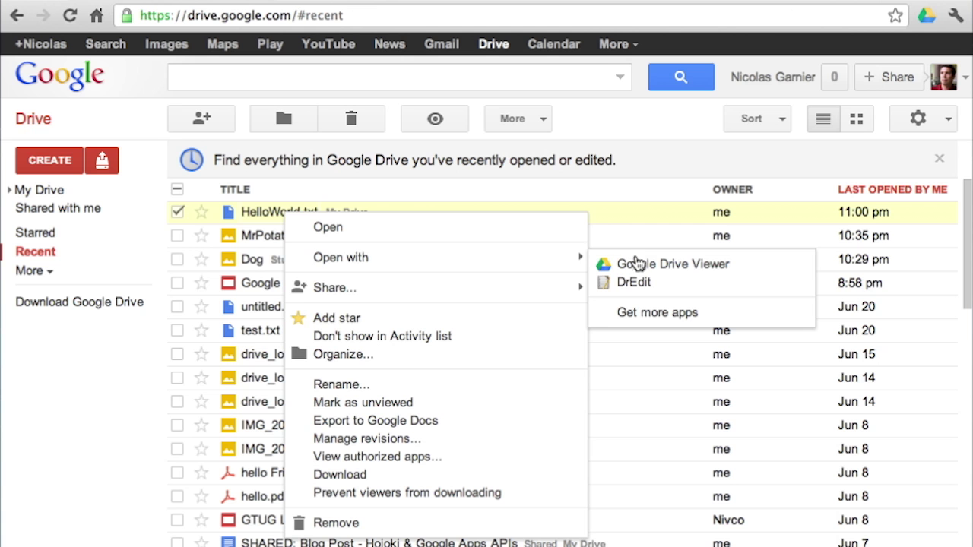
# Step: Pick DrEdit in the Open with submenu for HelloWorld.txt
pyautogui.click(646, 282)
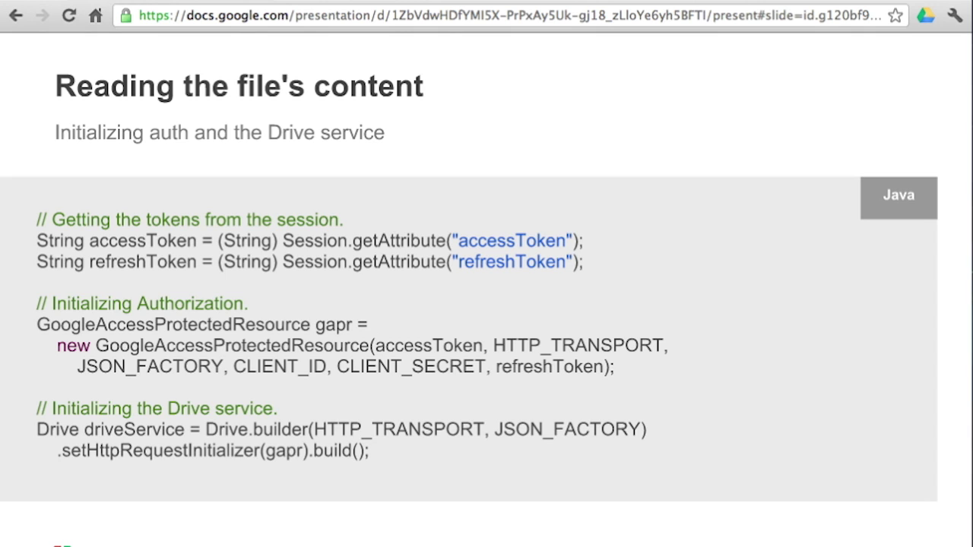
# Step: Advance to the file metadata slide
pyautogui.press('Right')
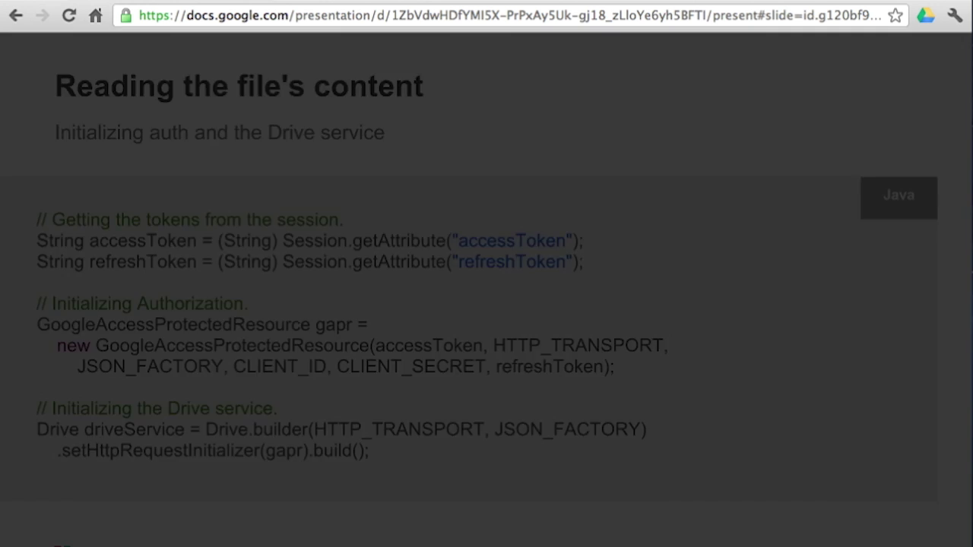